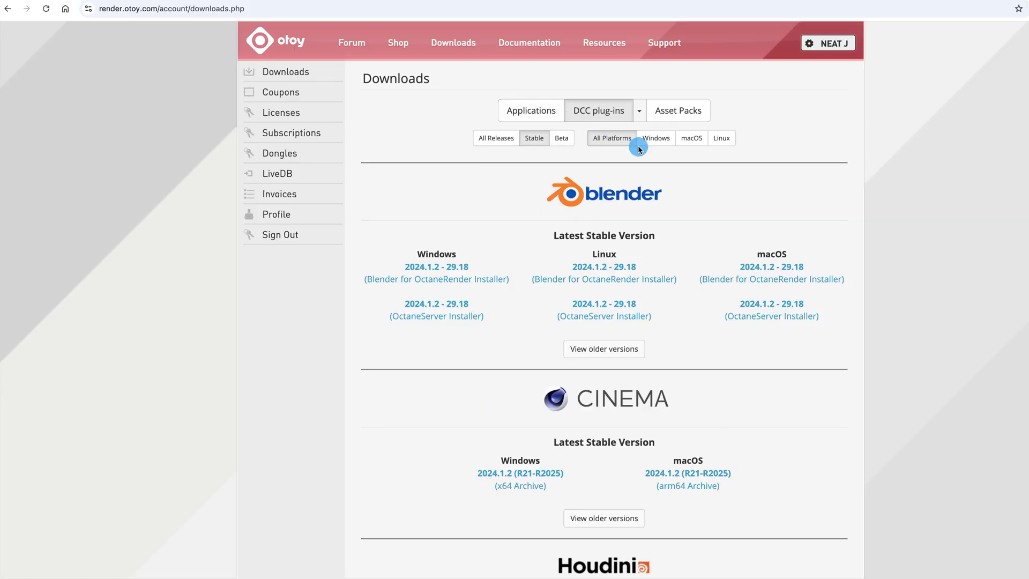
Show the application downloads and download the macOS arm64 installer of OctaneRender Standalone 2024.1.2
left_click(524, 111)
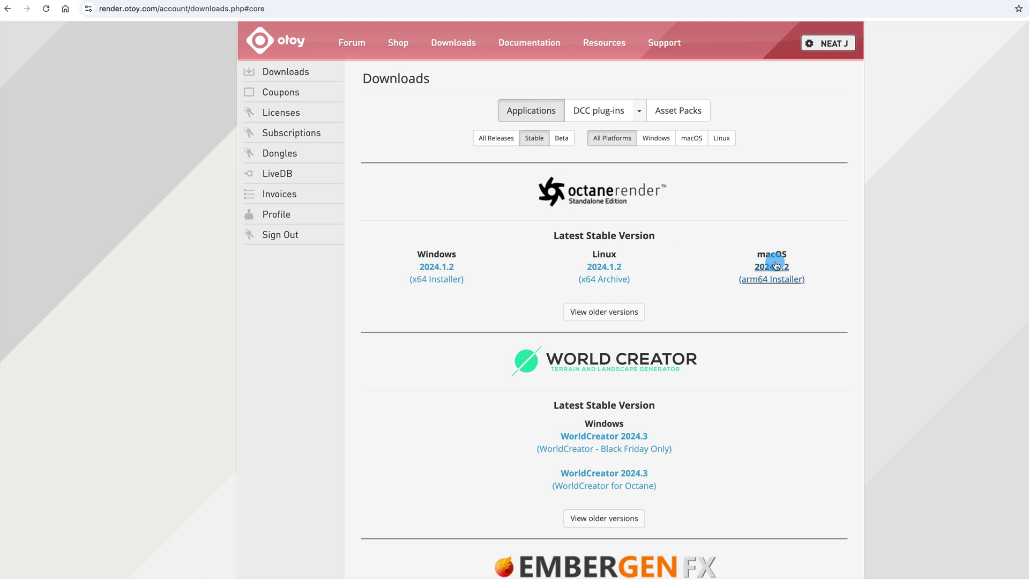
left_click(784, 281)
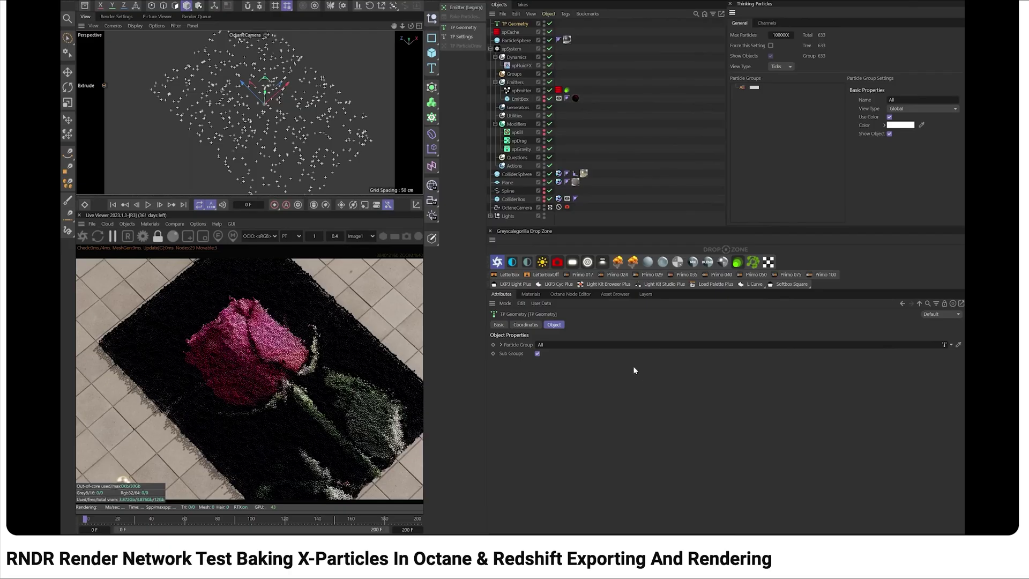
Select the xpEmitter object and inspect its Thinking Particles emission settings
left_click(523, 90)
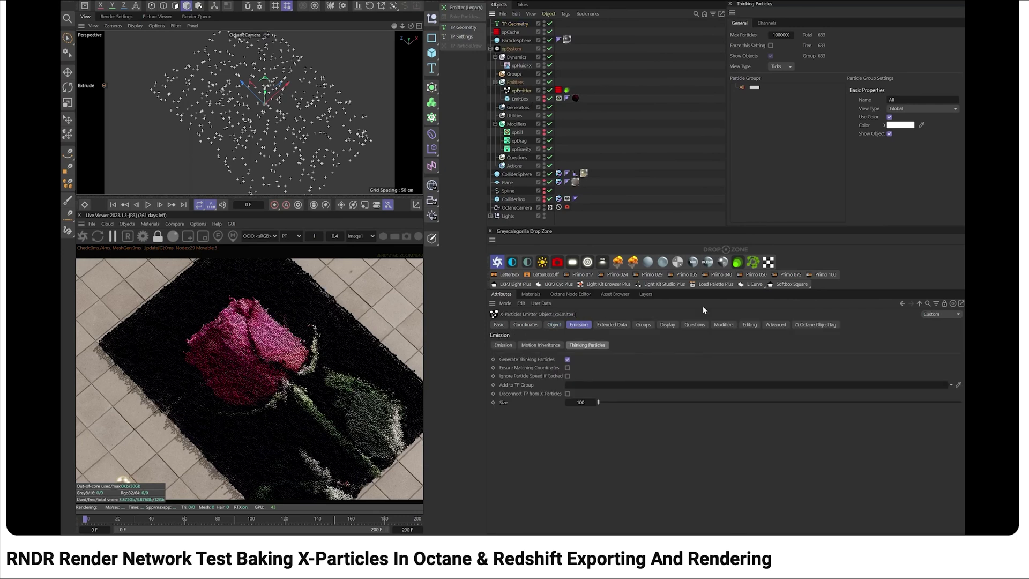
left_click(559, 90)
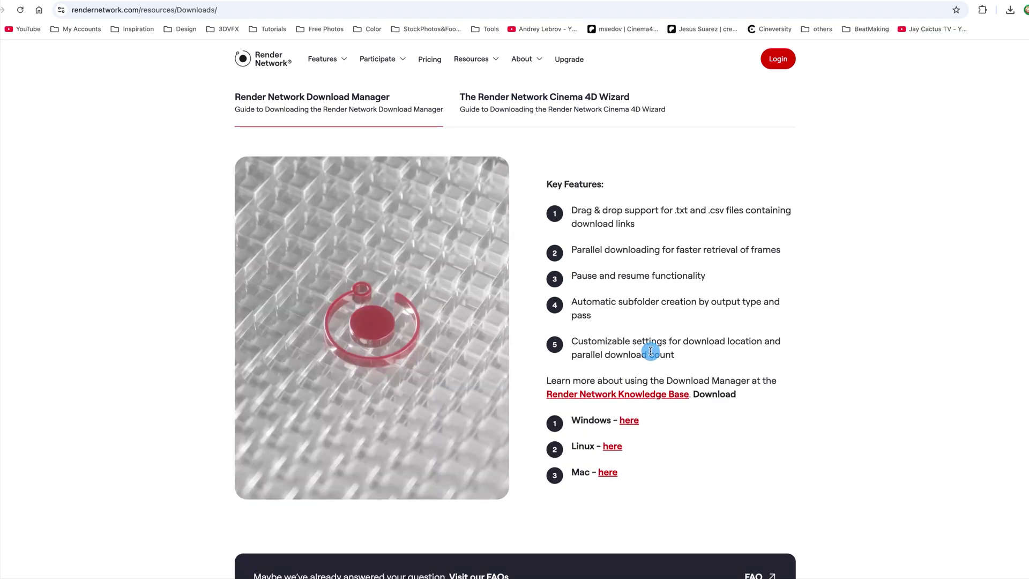
key("ctrl+shift+b")
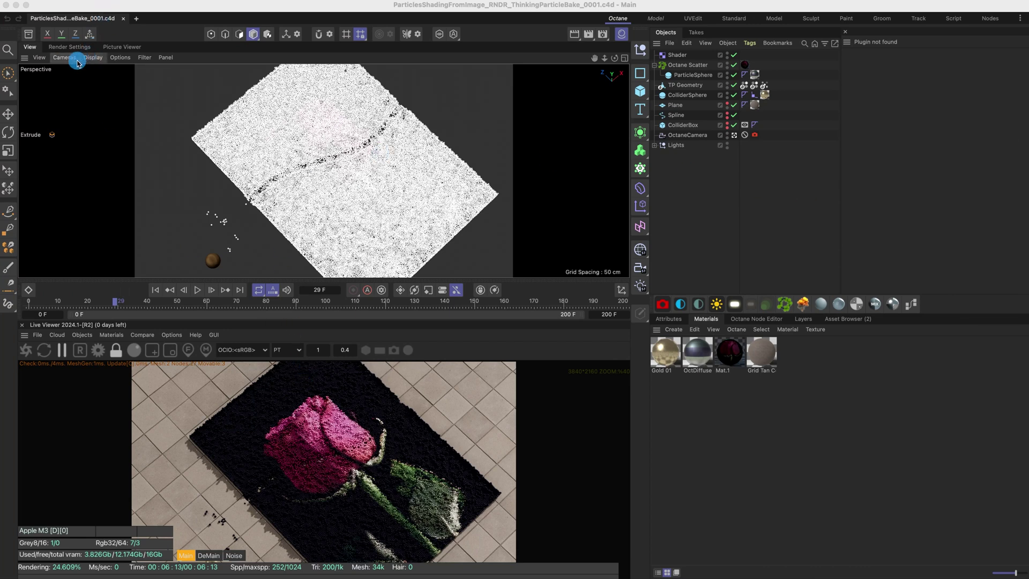
Set the end of the manual output frame range to frame 99 in the Cinema 4D render settings
left_click(120, 47)
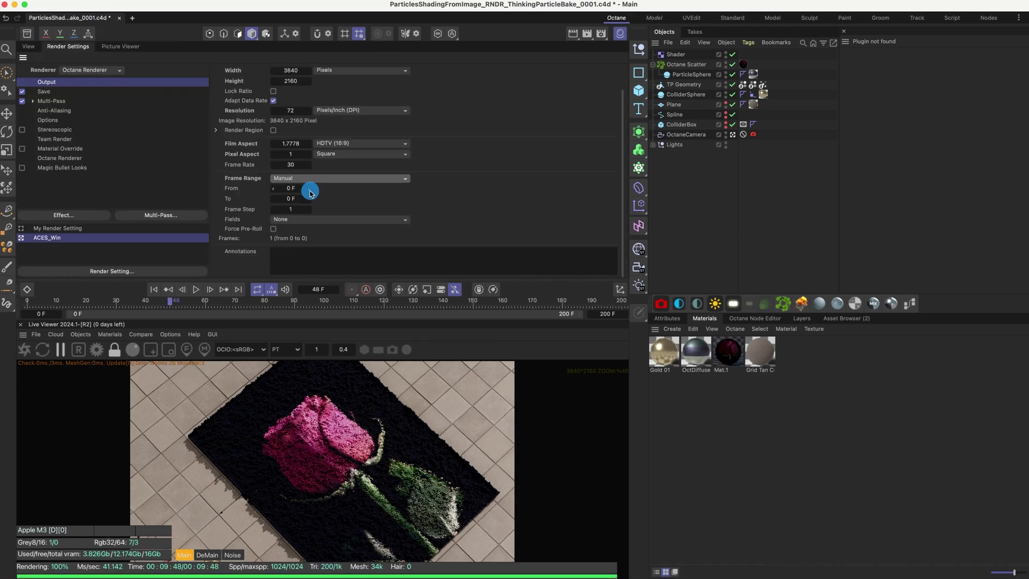
double_click(289, 199)
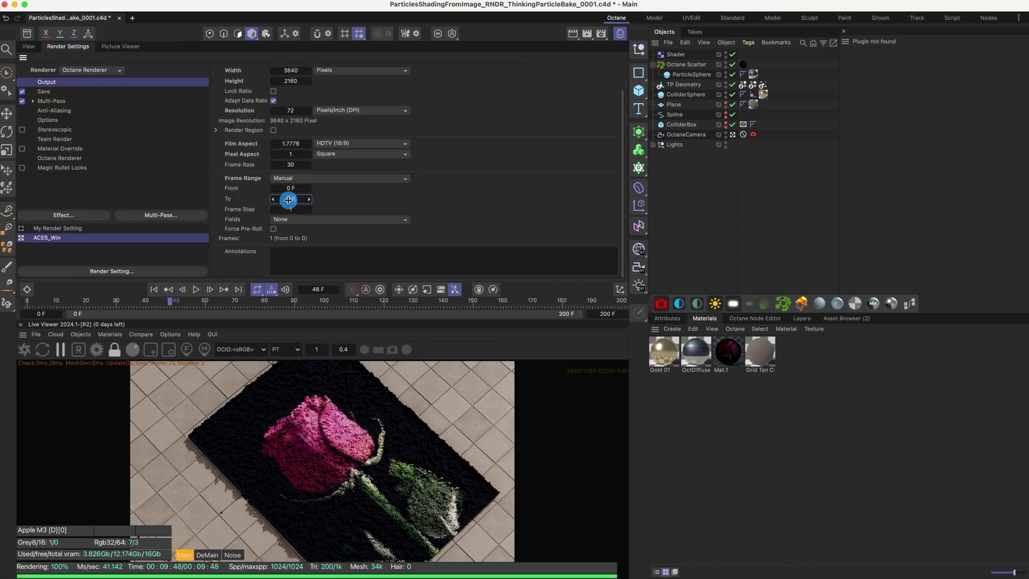
type("99")
key("Return")
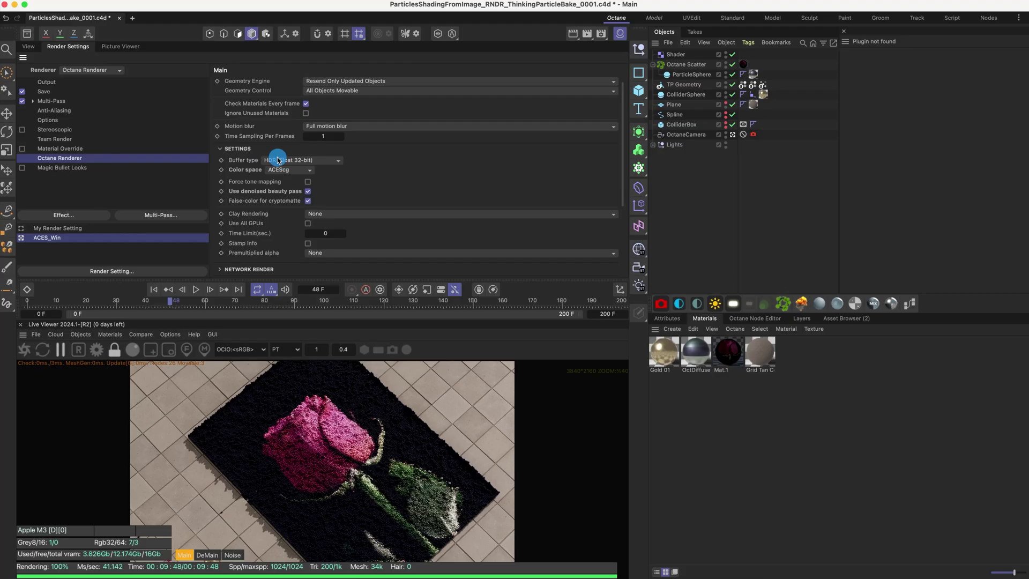
Append _0-99 to the ORBX file name in the Octane Renderer settings and export the scene
scroll(278, 160, "down", 2)
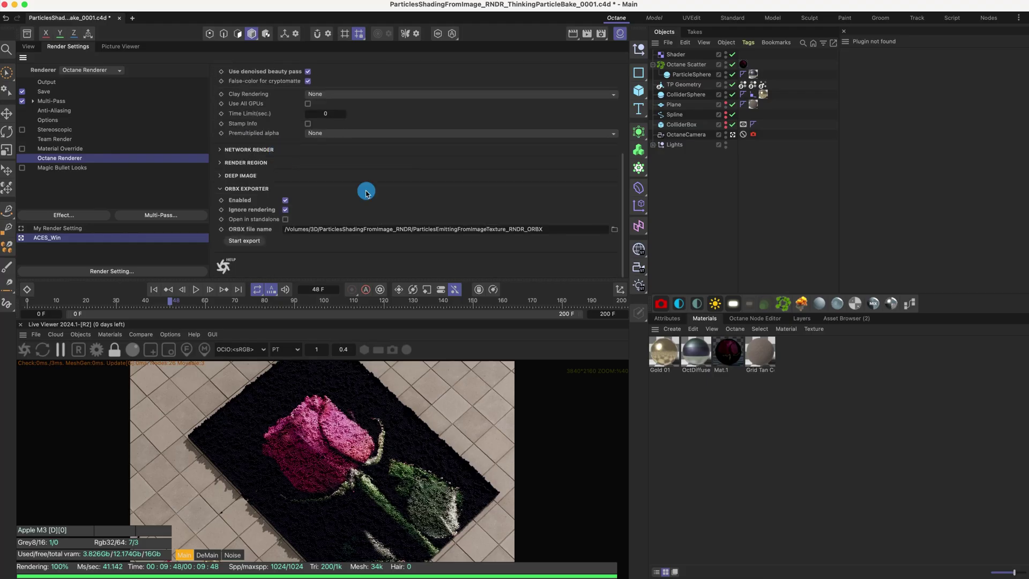
left_click(570, 227)
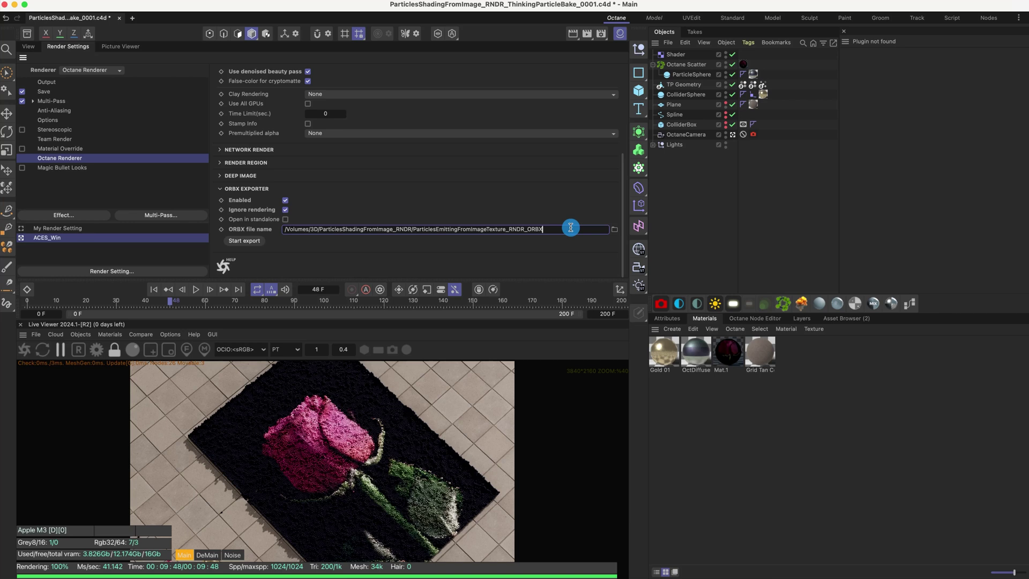
key("BackSpace")
type("_0-99")
key("Return")
left_click(244, 241)
left_click(584, 220)
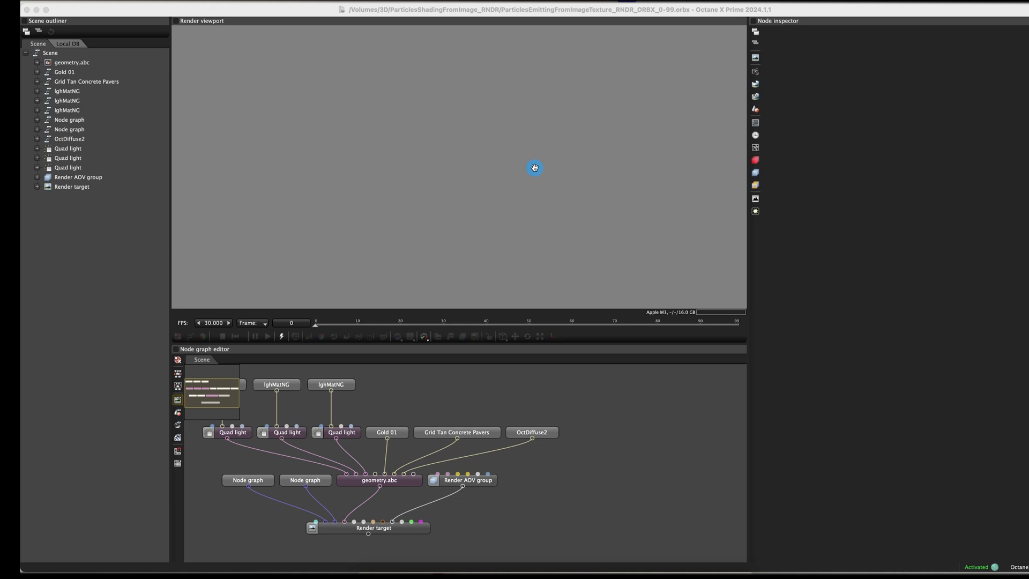
Preview the exported scene's render target in Octane X with the viewport locked, checking several frames including 10 and 40
left_click(329, 528)
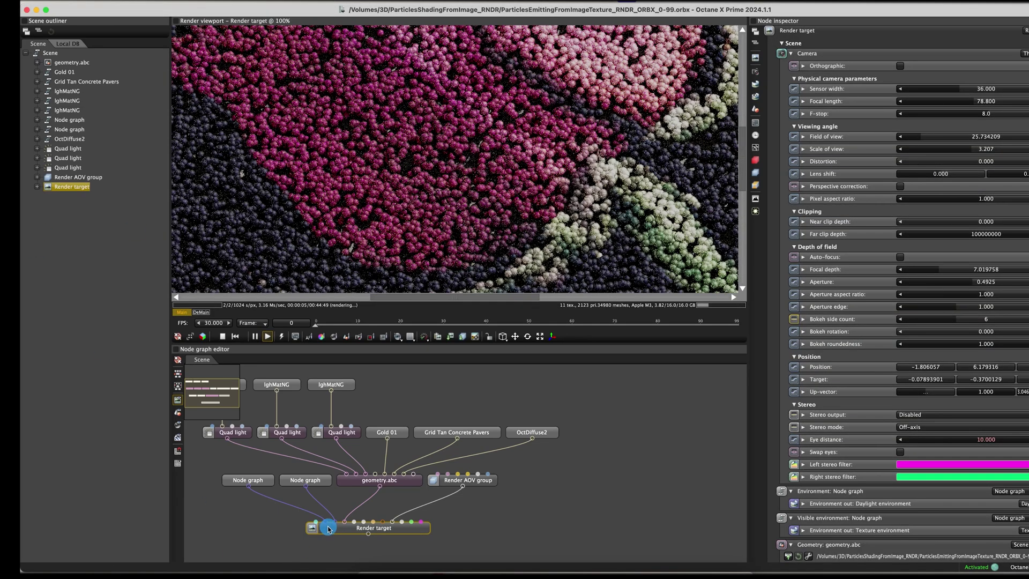
left_click(488, 336)
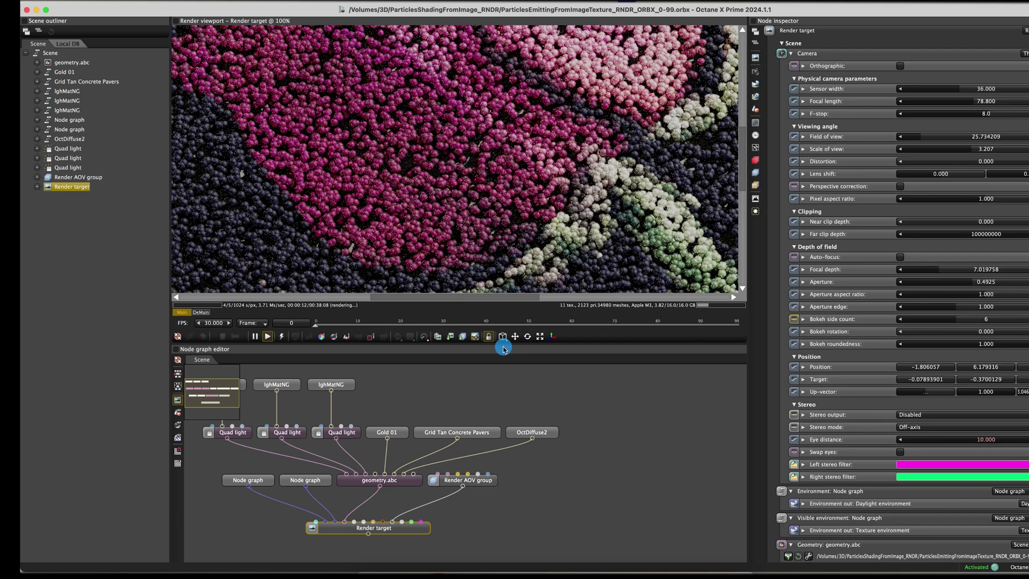
left_click(357, 321)
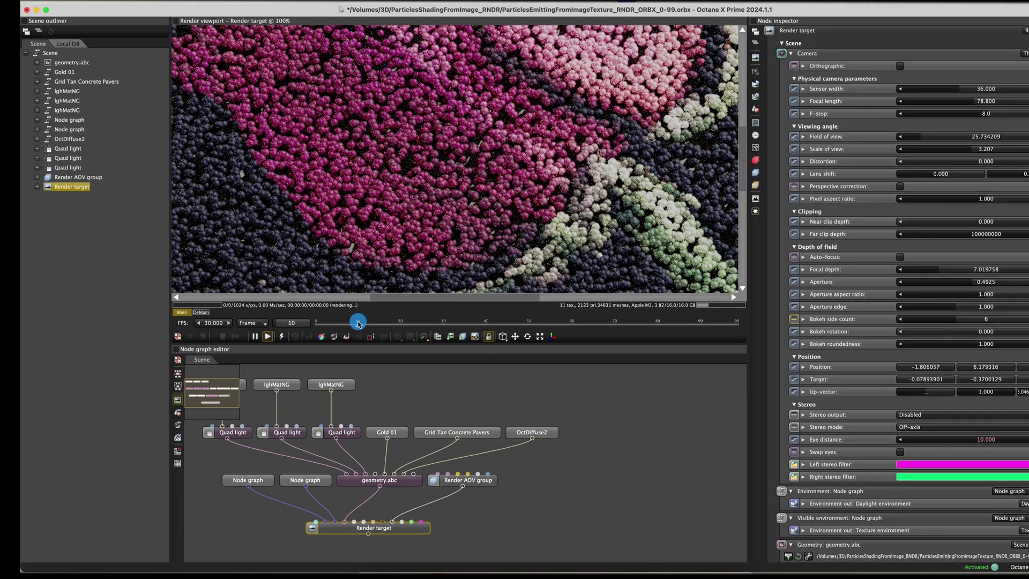
left_click(494, 322)
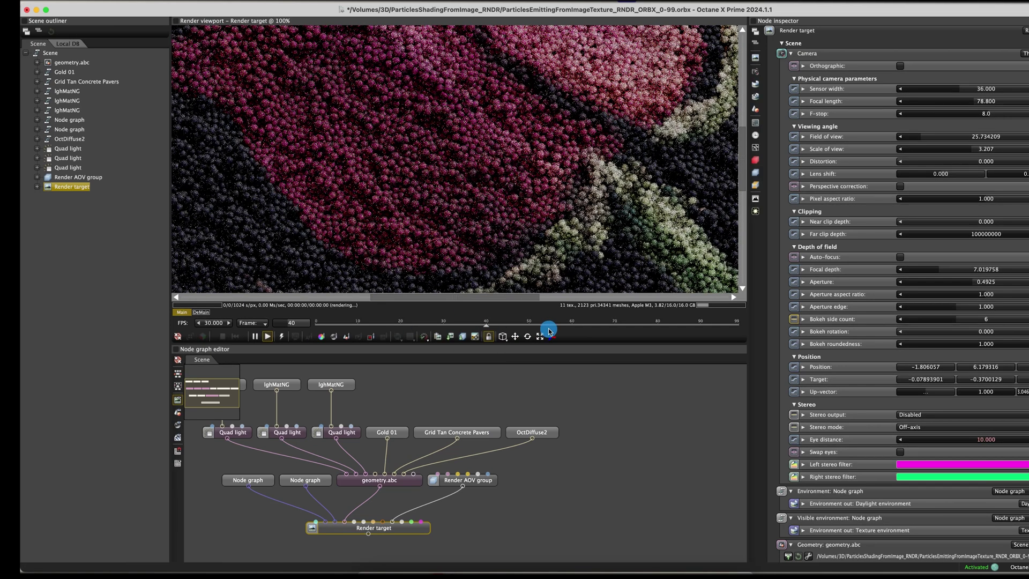
left_click(571, 322)
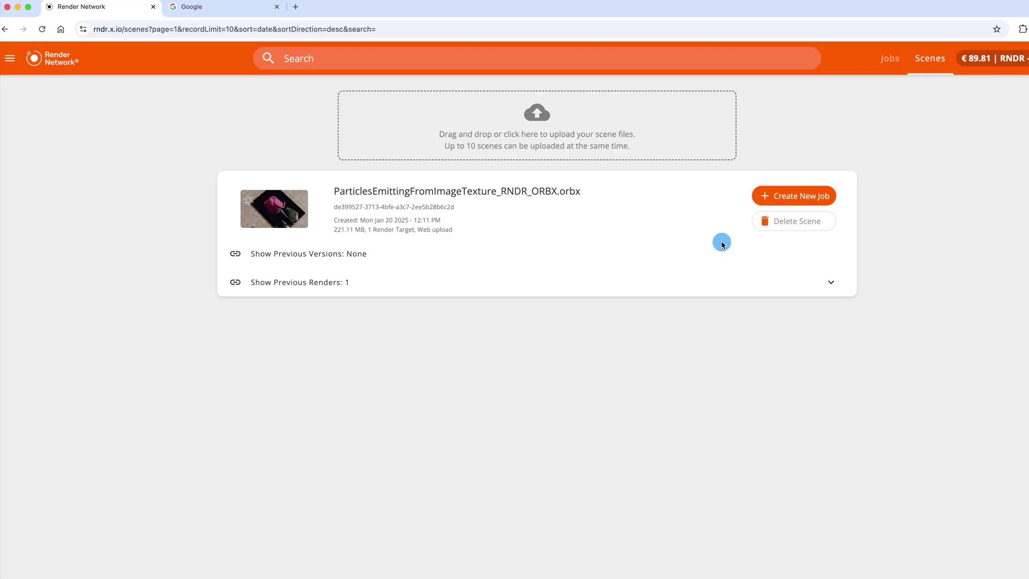
Upload the scene file ParticlesEmittingFromImageTexture_RNDR_ORBX_0-99.orbx to the Render Network and dismiss the upload dialog
left_click(507, 132)
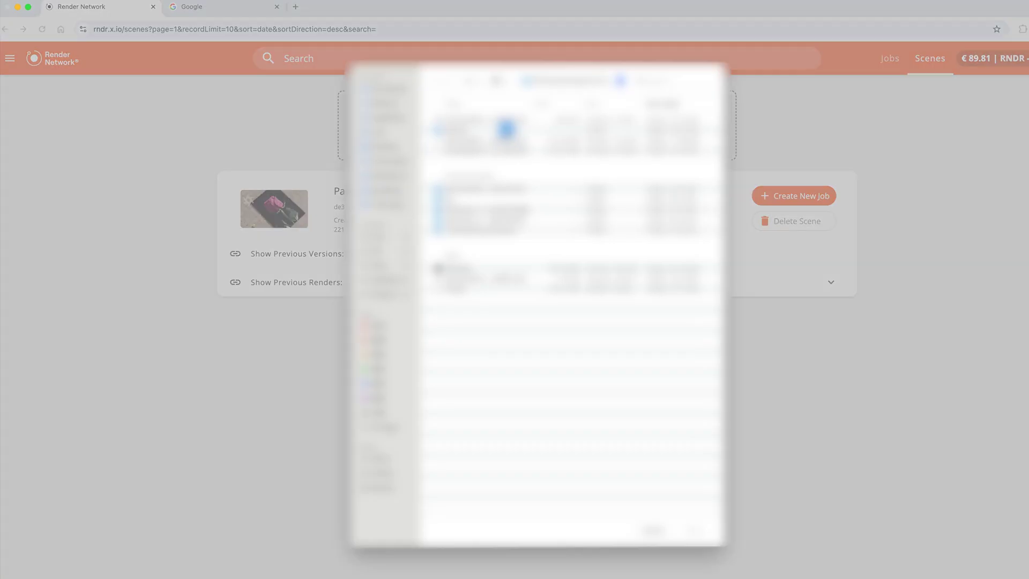
left_click(509, 150)
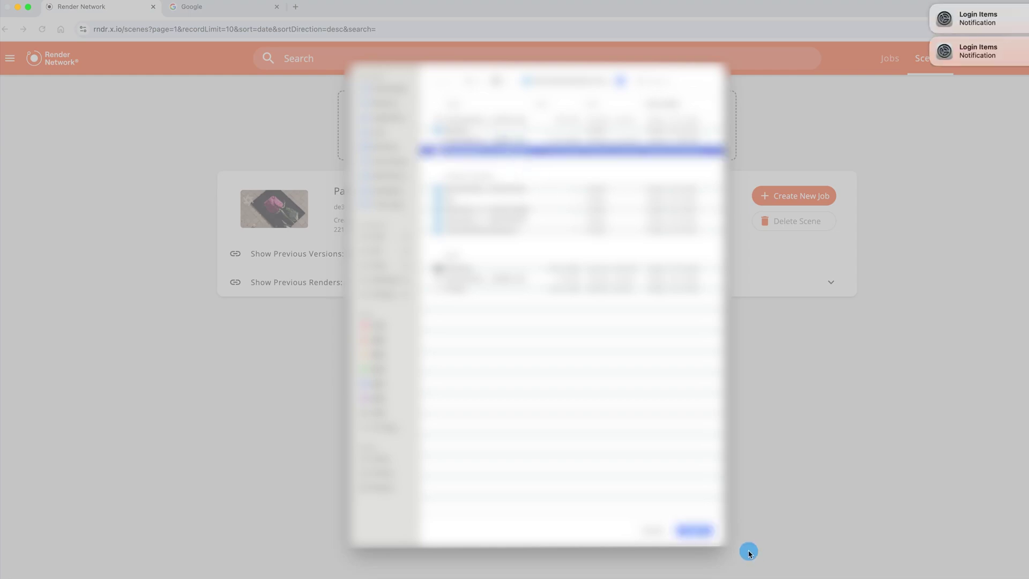
left_click(693, 530)
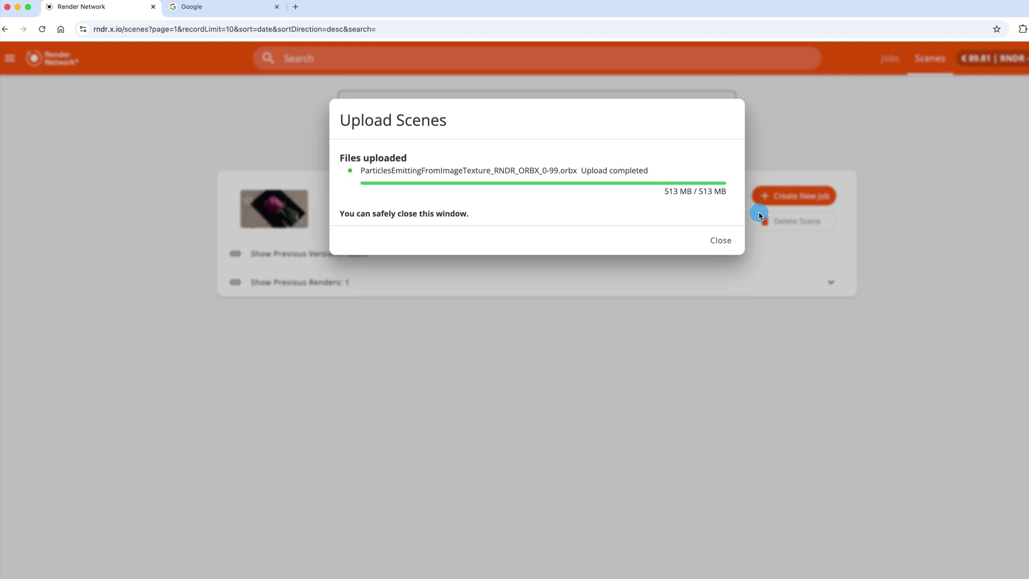
left_click(717, 242)
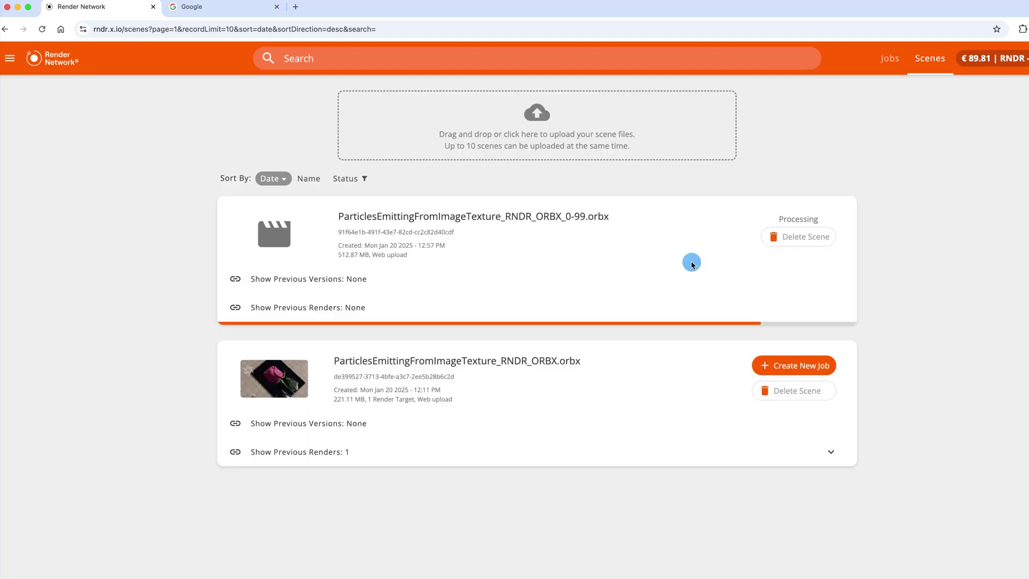
Create a new job from the uploaded 0-99 scene and accept its default render settings to reach output selection
left_click(814, 221)
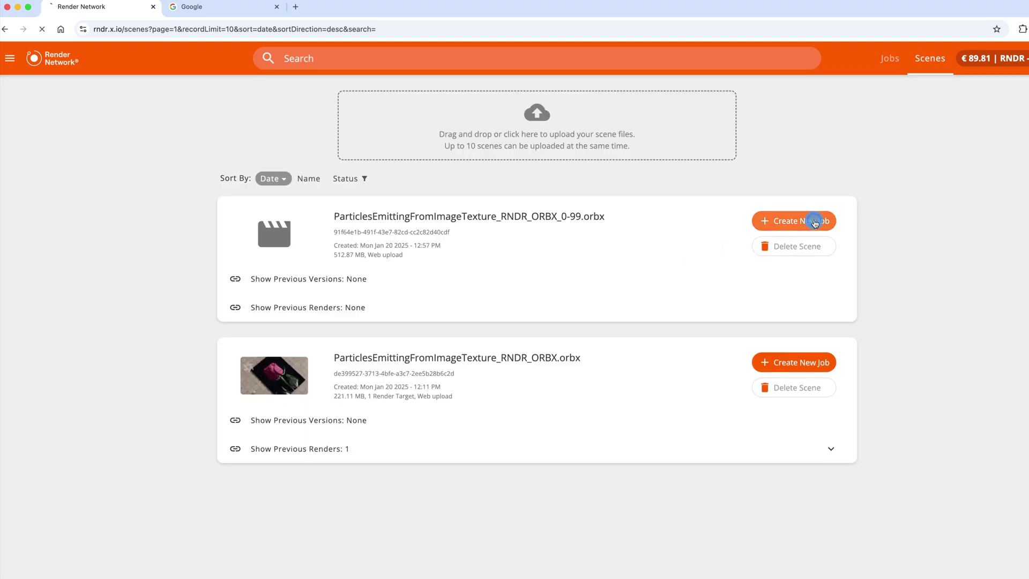
scroll(482, 386, "down", 3)
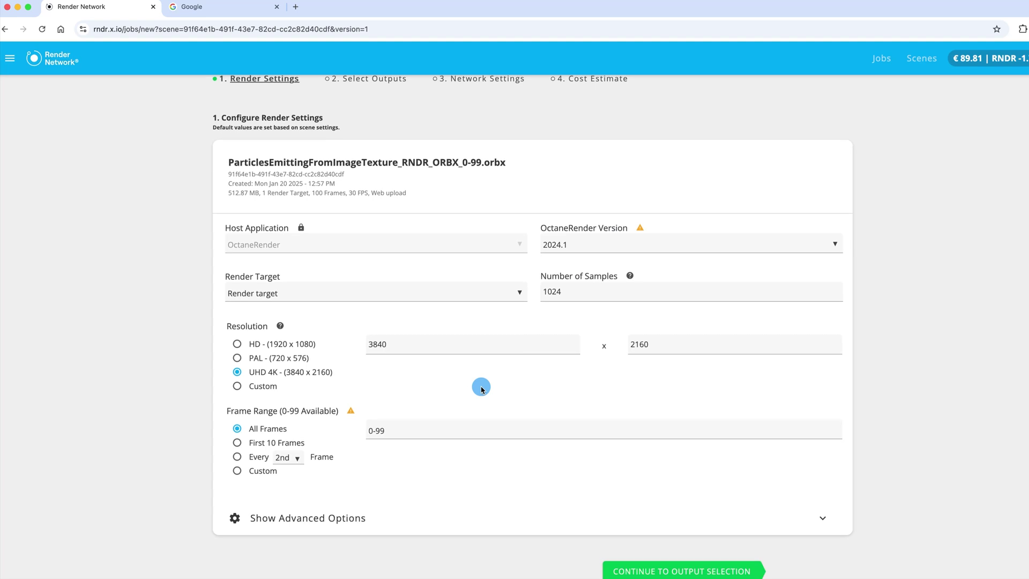
left_click(660, 477)
Add an EXR output with 32-bit depth, DWAB compression and ACEScg color space, and continue to the network settings
left_click(268, 196)
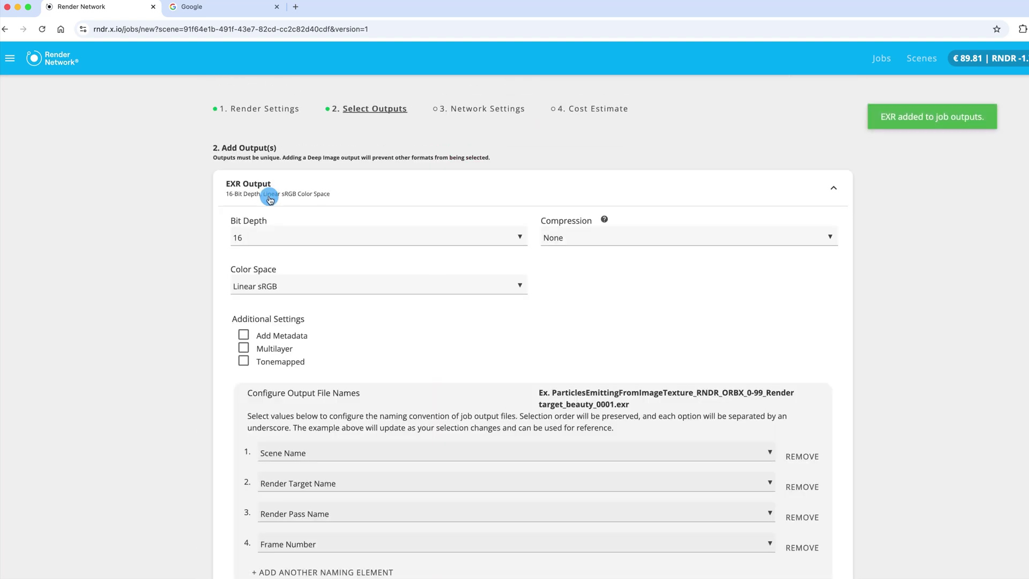
left_click(566, 238)
left_click(618, 363)
left_click(466, 284)
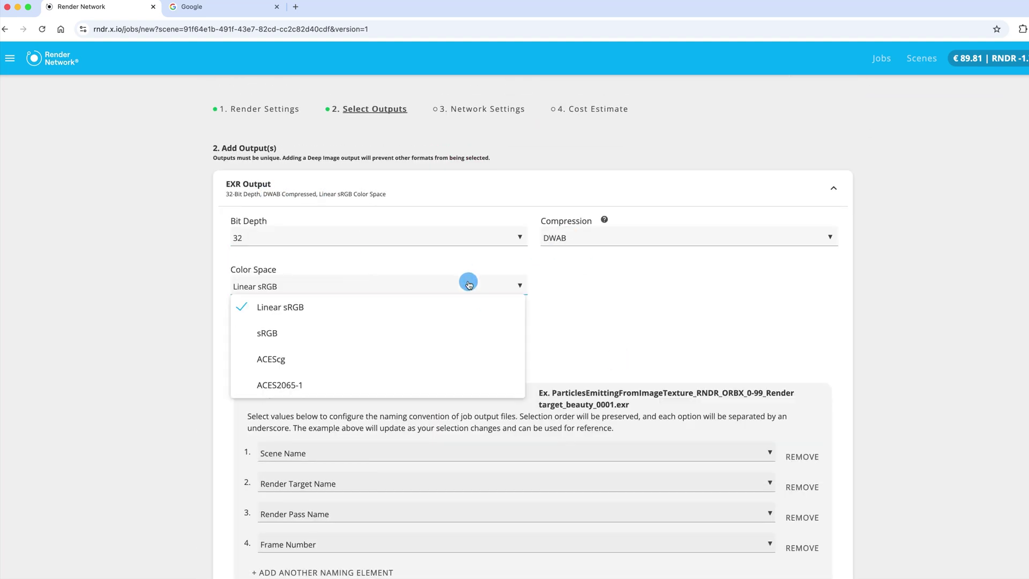
left_click(432, 357)
scroll(646, 322, "down", 4)
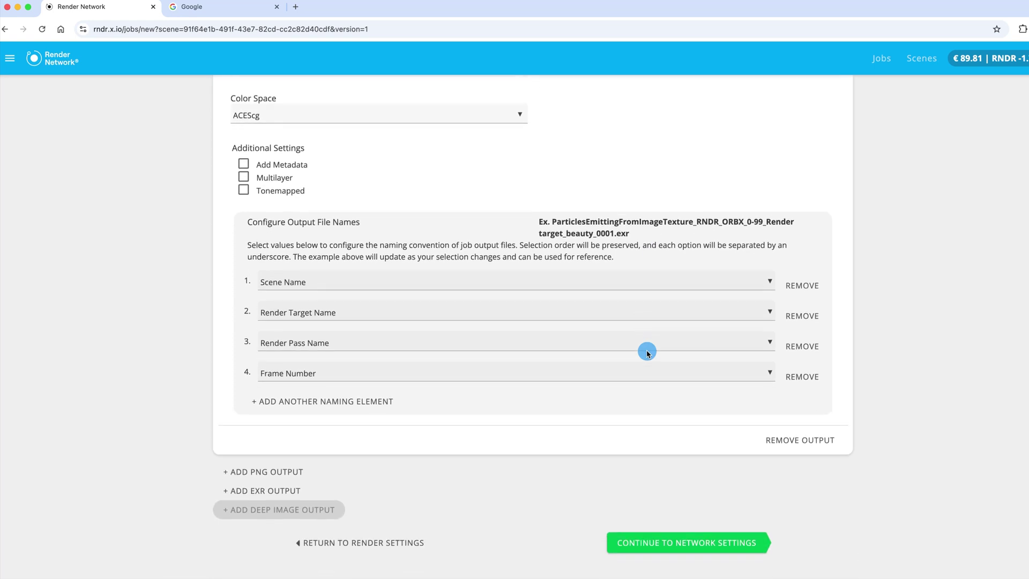
left_click(691, 543)
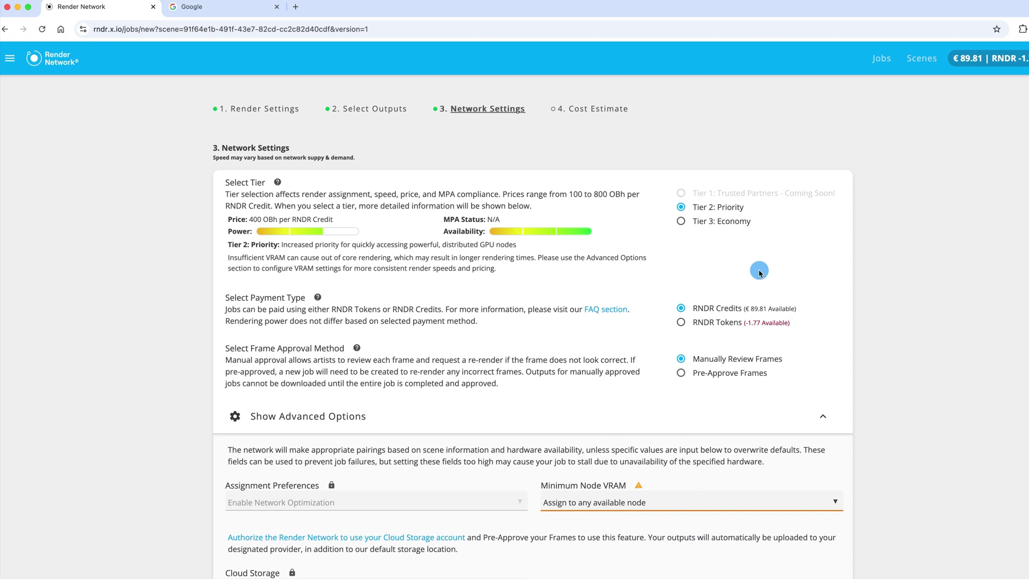
Choose Tier 3: Economy for the job and continue to the cost estimate
left_click(743, 220)
scroll(751, 256, "down", 3)
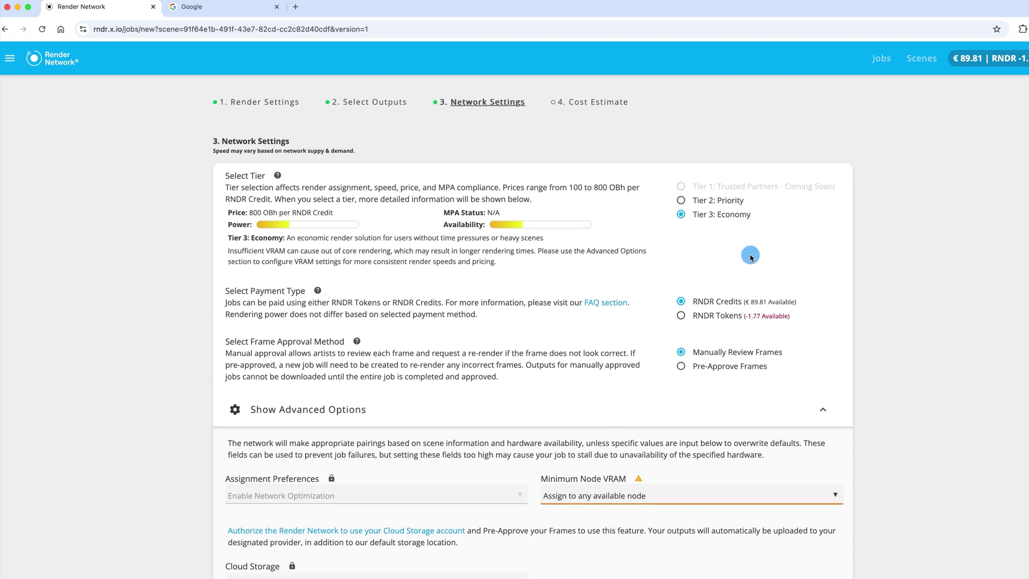
left_click(687, 544)
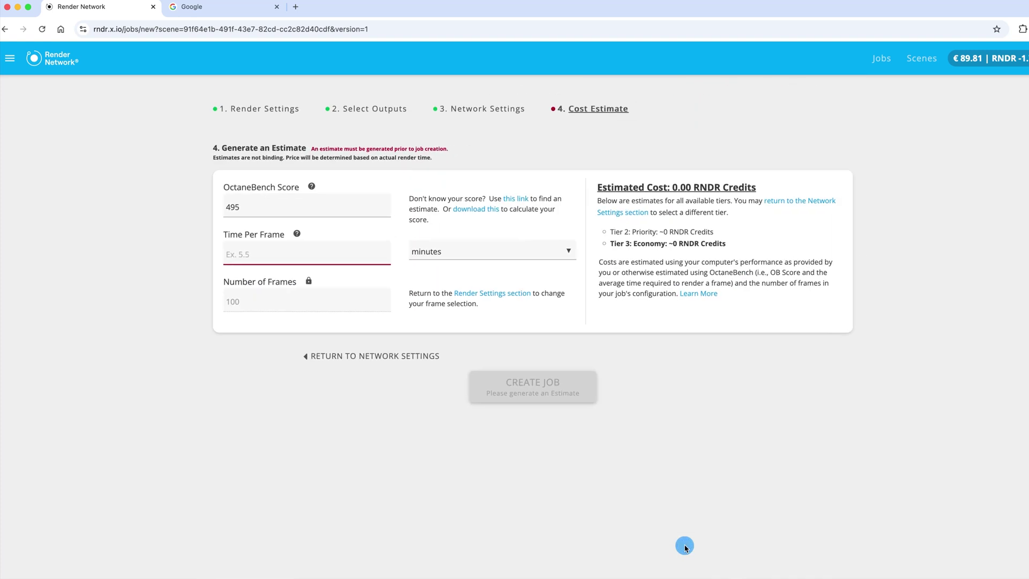
Set the estimated time per frame to 10 minutes and create the render job
left_click(322, 253)
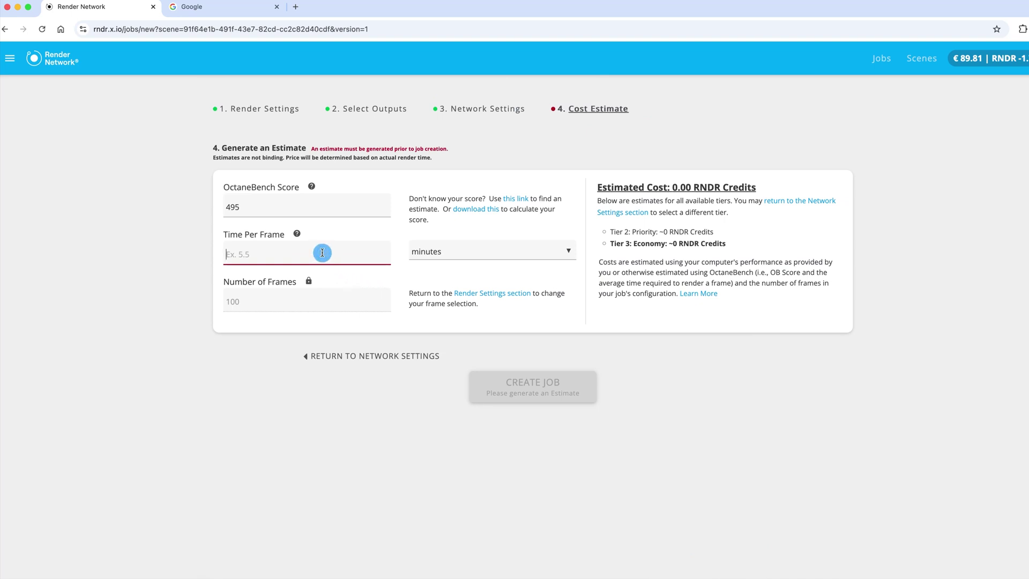
type("10")
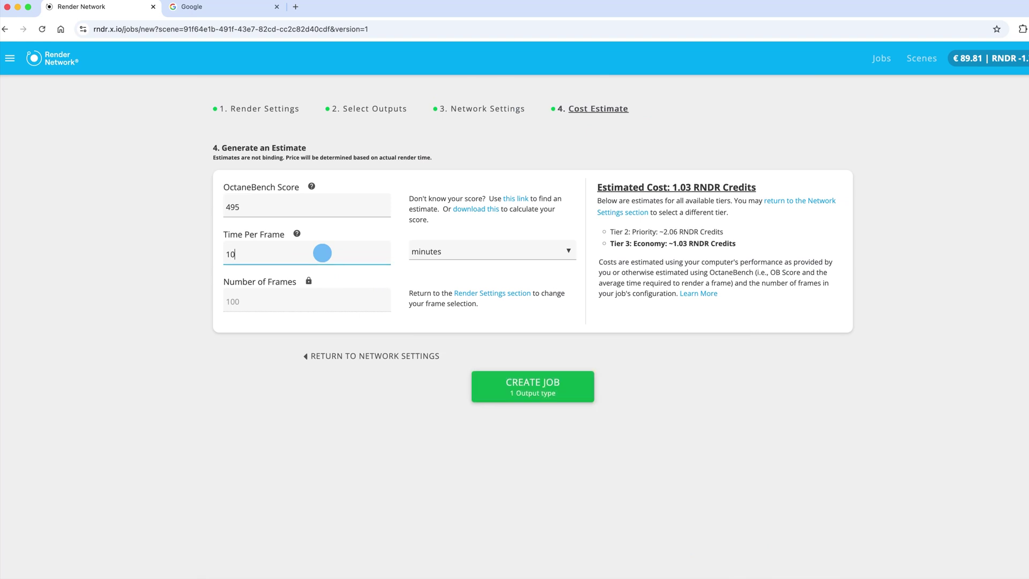
left_click(561, 394)
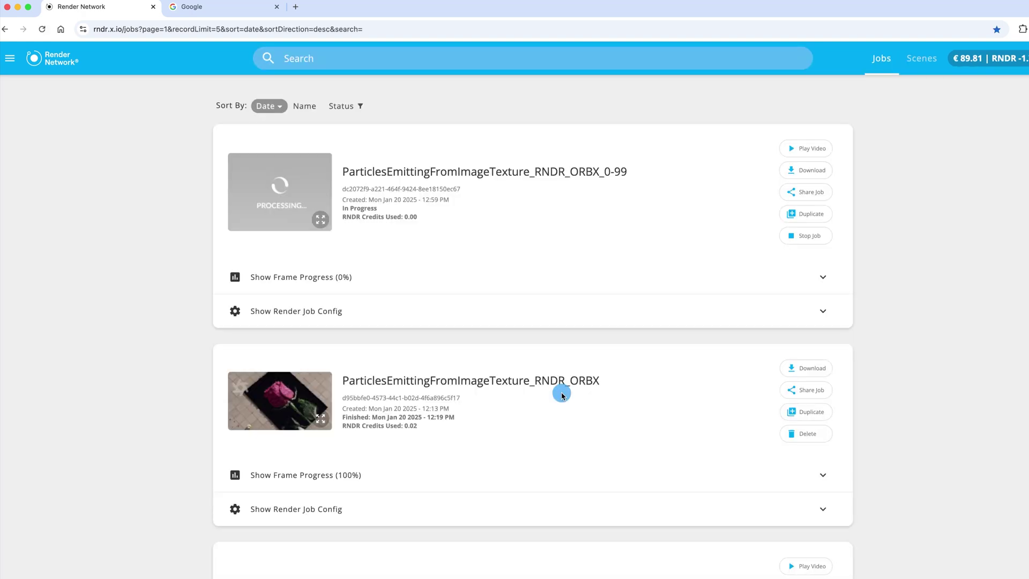
Expand the 0-99 job's frame progress, open its frame review page and look through the rendered frames
left_click(675, 285)
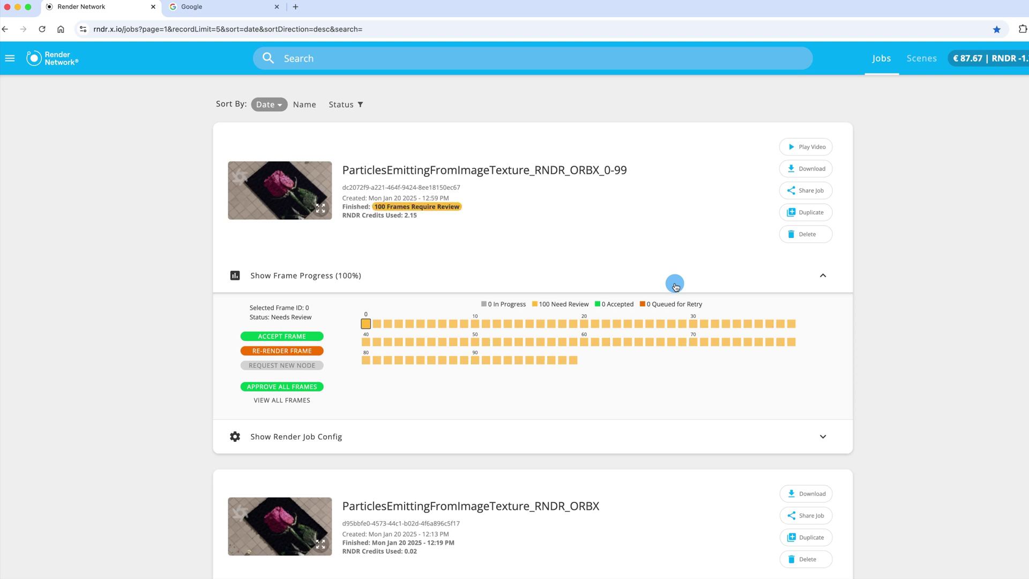
left_click(441, 207)
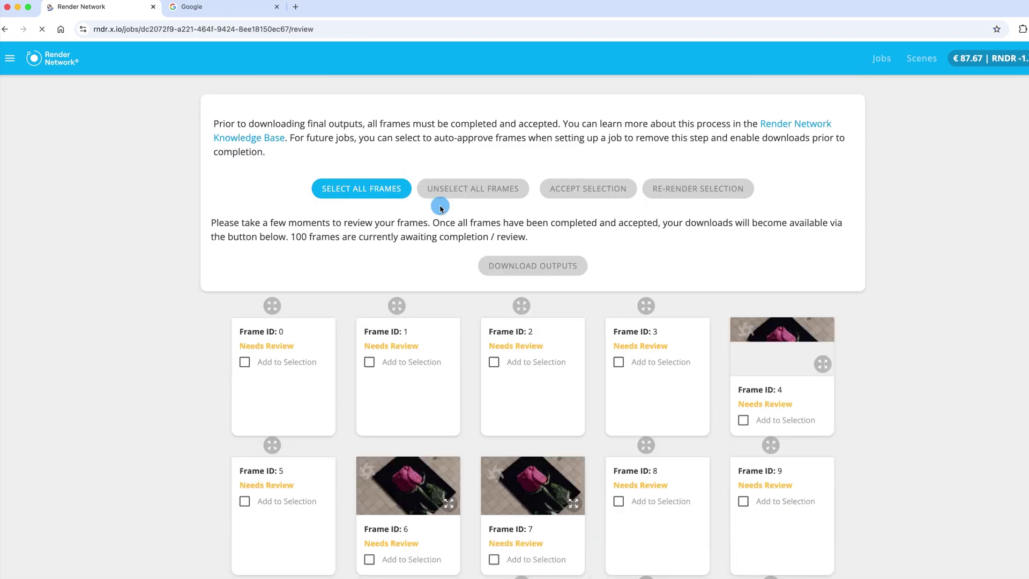
scroll(701, 332, "down", 2)
scroll(702, 334, "down", 3)
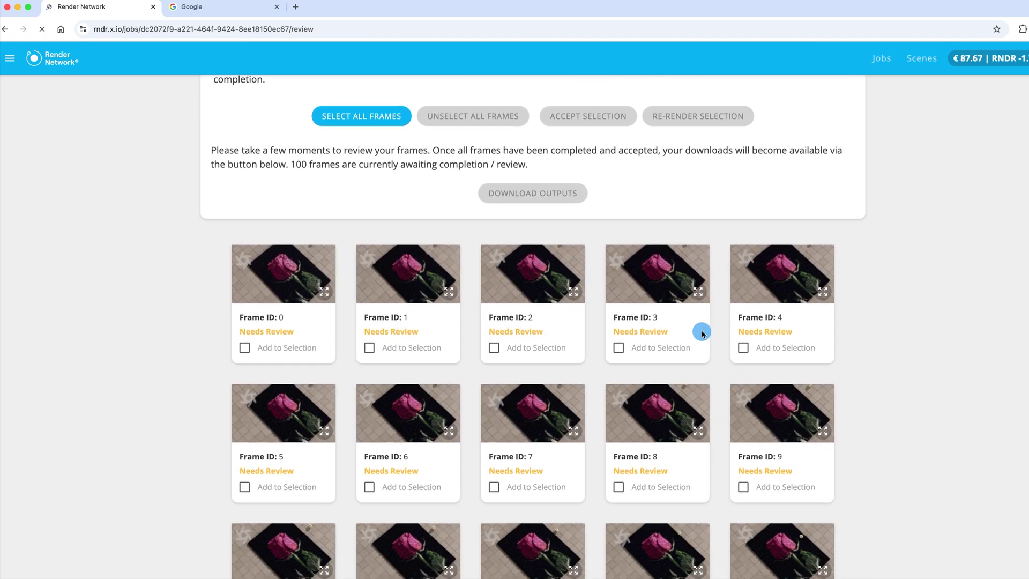
scroll(702, 335, "down", 6)
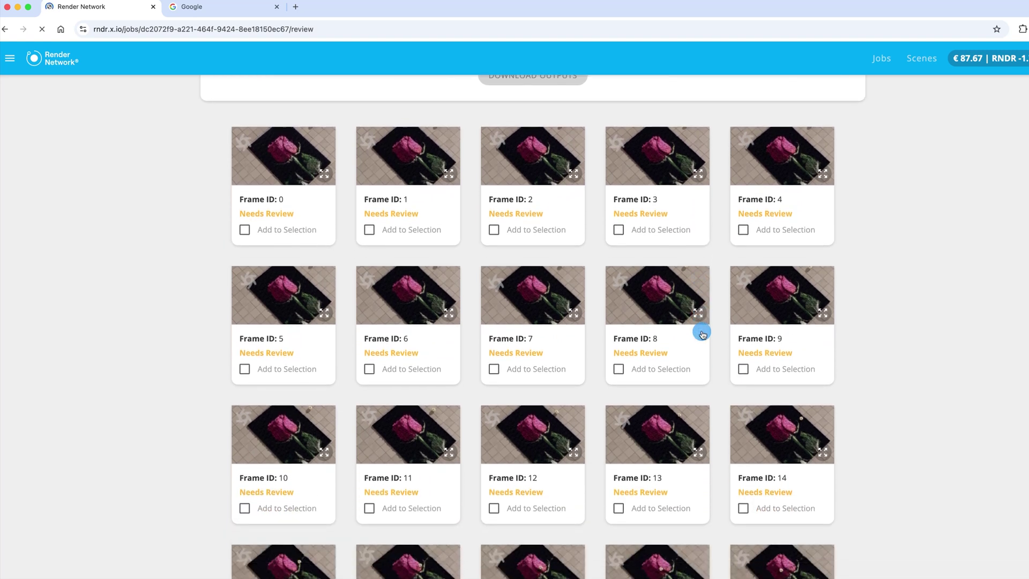
Look over the rendered frames, select and accept all of them, and request the job's output downloads
scroll(702, 335, "down", 5)
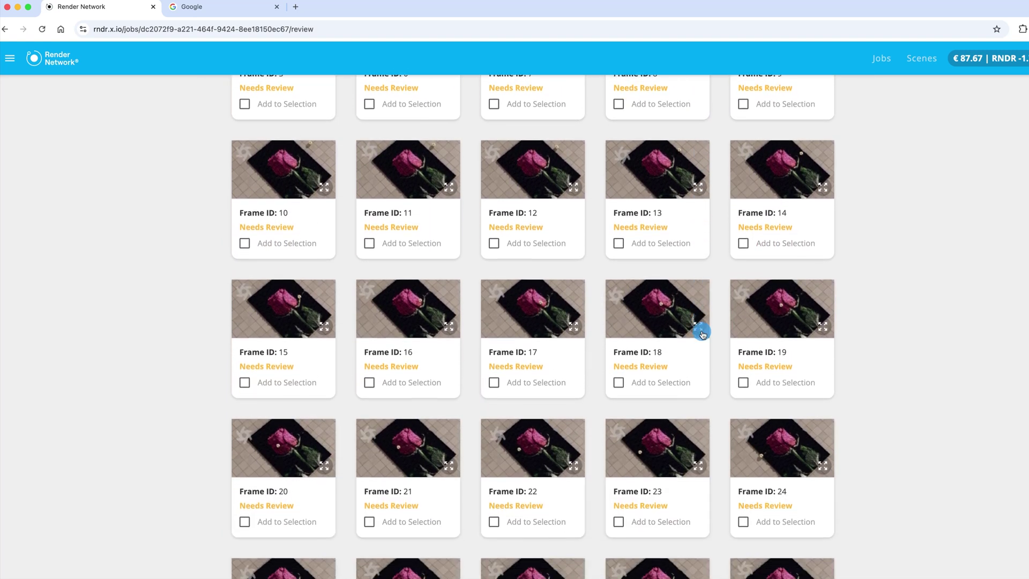
scroll(702, 334, "down", 20)
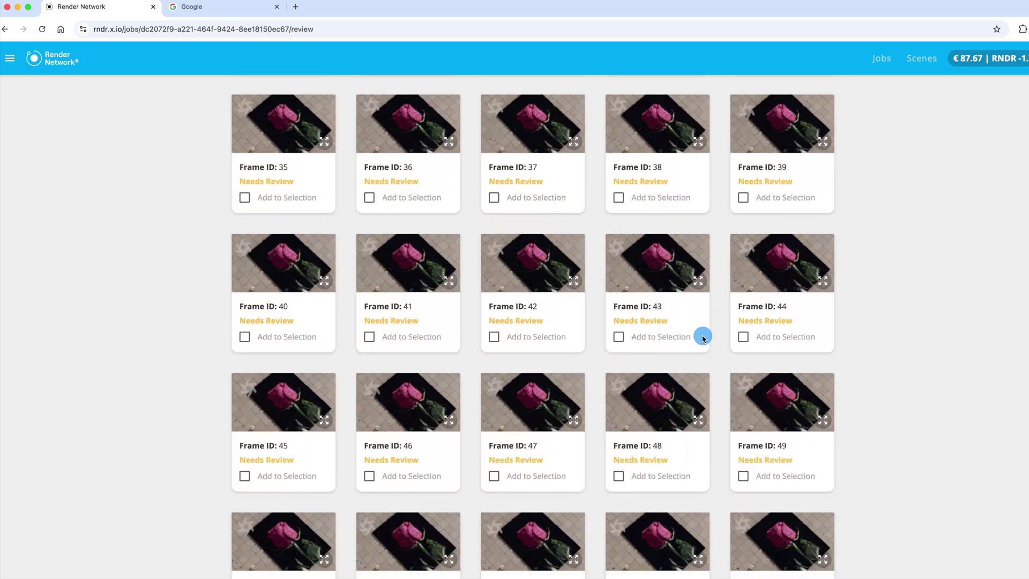
scroll(703, 337, "up", 20)
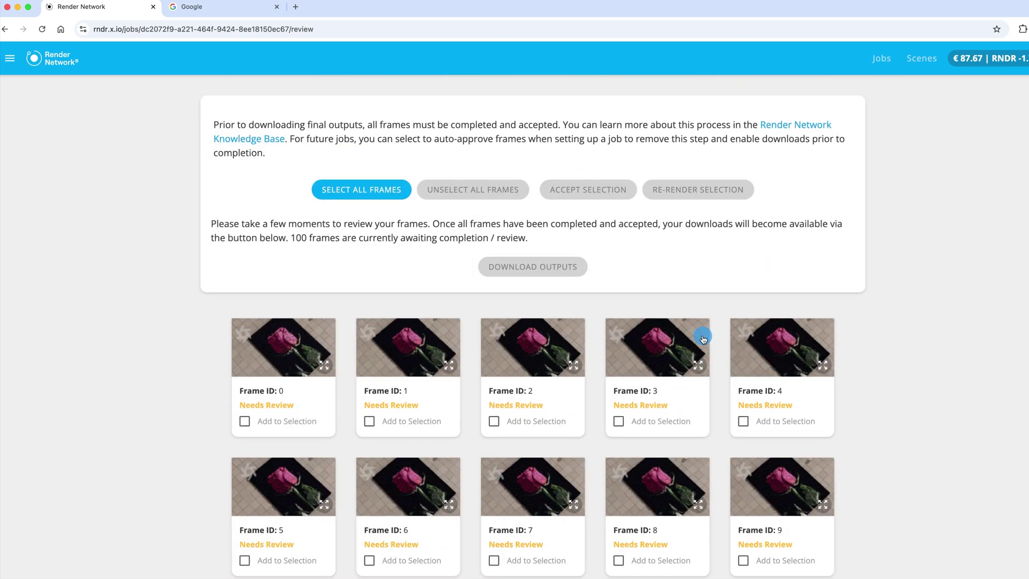
left_click(377, 190)
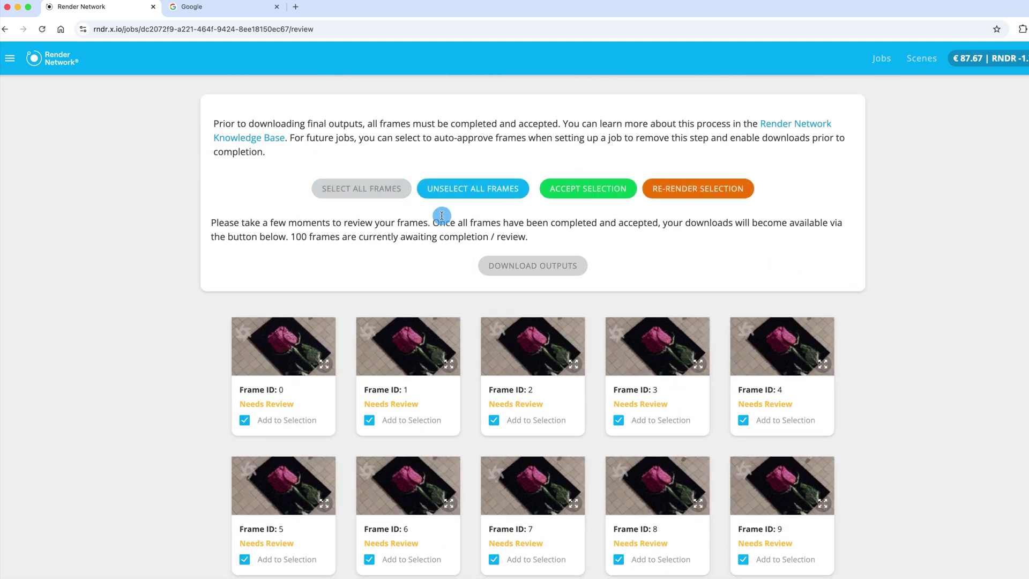
left_click(596, 196)
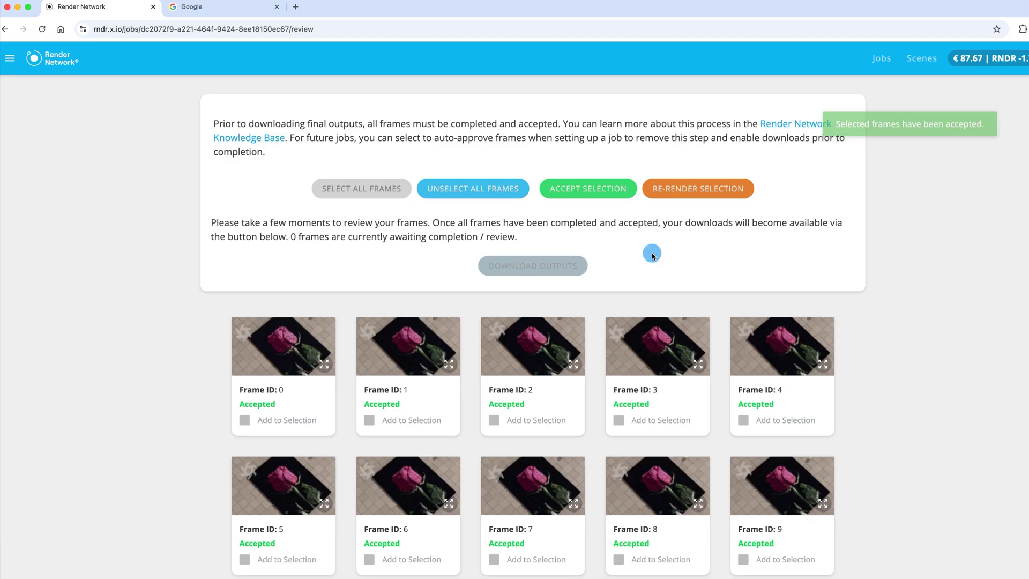
left_click(521, 266)
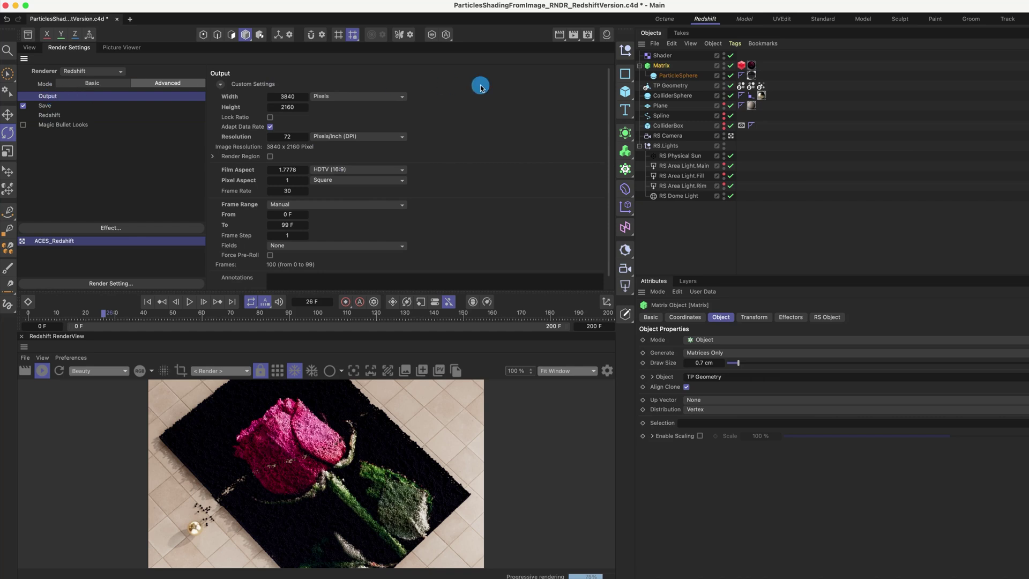
Switch to the Redshift scene in Cinema 4D, check and zip the project with the Render Network Wizard, and open the export folder
left_click(668, 6)
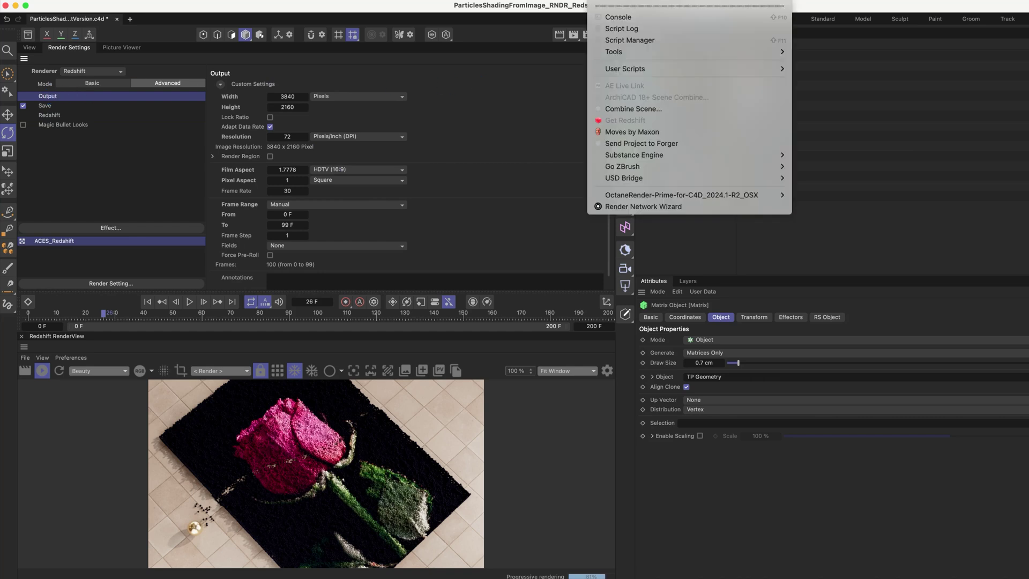
left_click(658, 205)
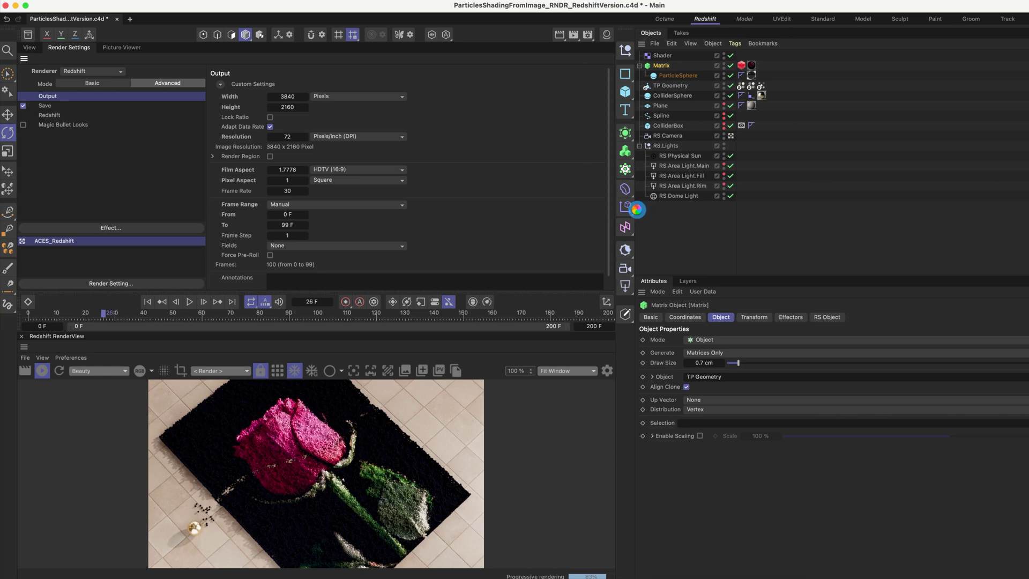
left_click(558, 286)
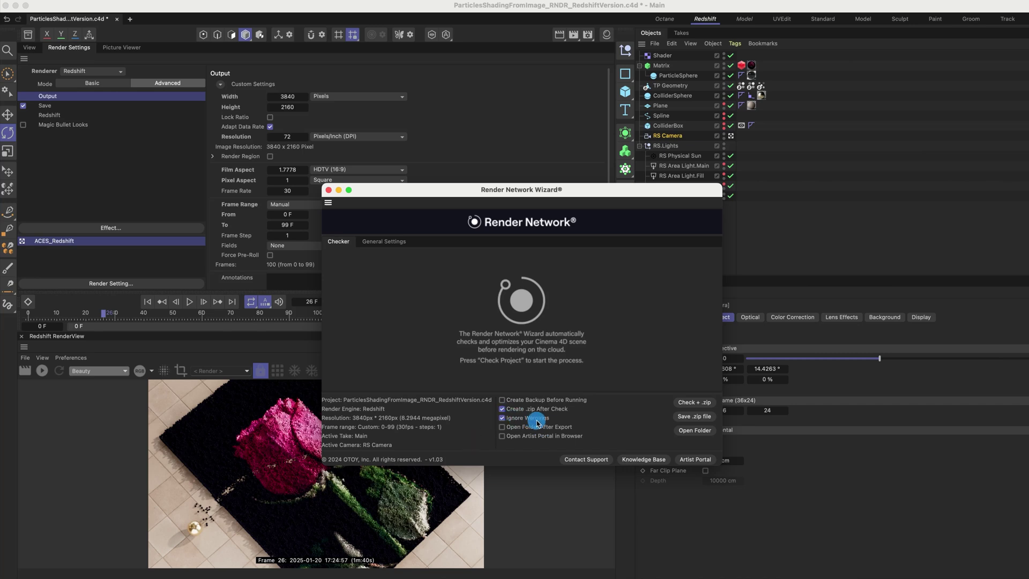
left_click(693, 402)
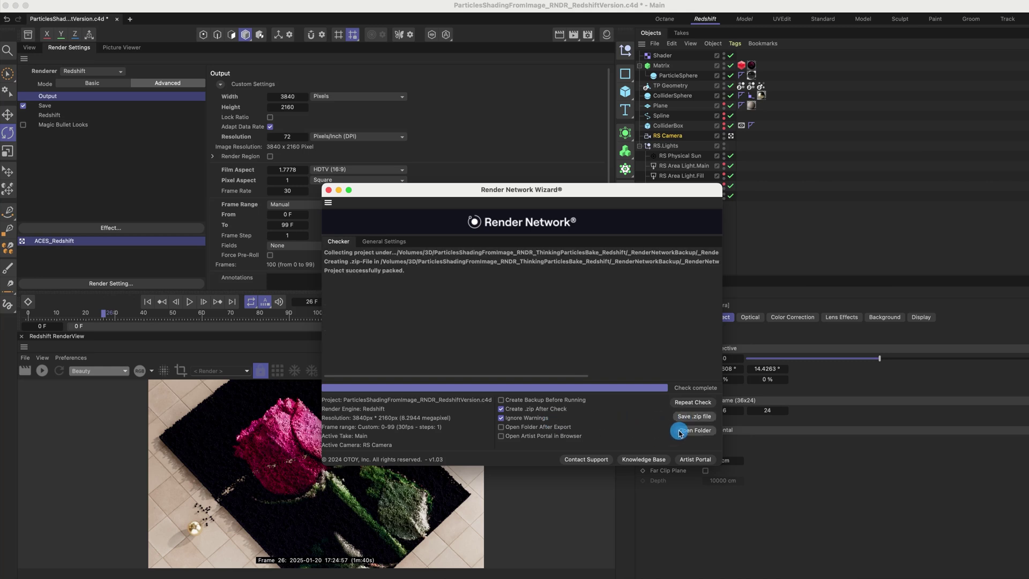
left_click(680, 432)
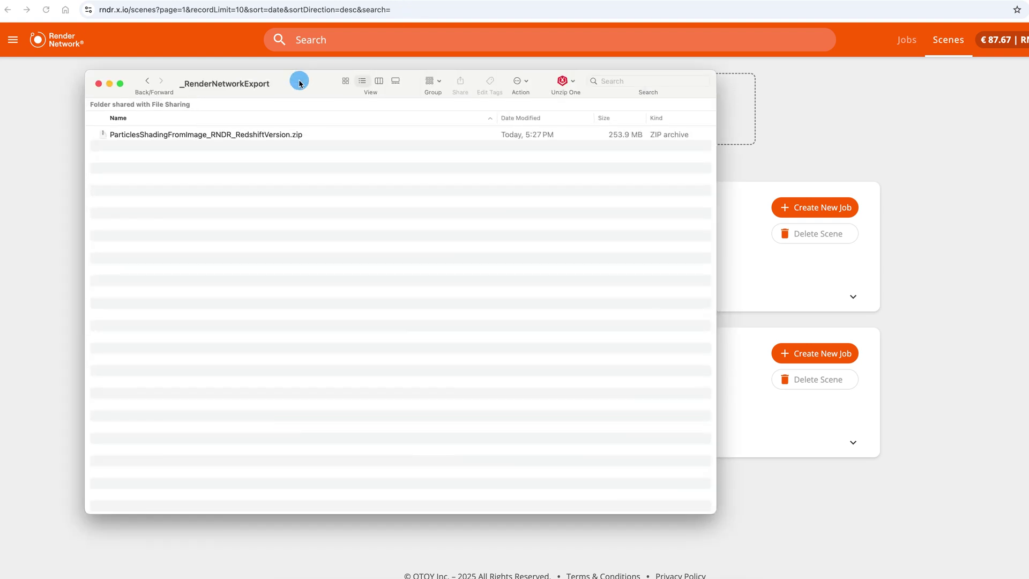
Upload ParticlesShadingFromImage_RNDR_RedshiftVersion.zip to the Render Network scenes as a Cinema4D (.c4d) export
left_click_drag(300, 80, 534, 98)
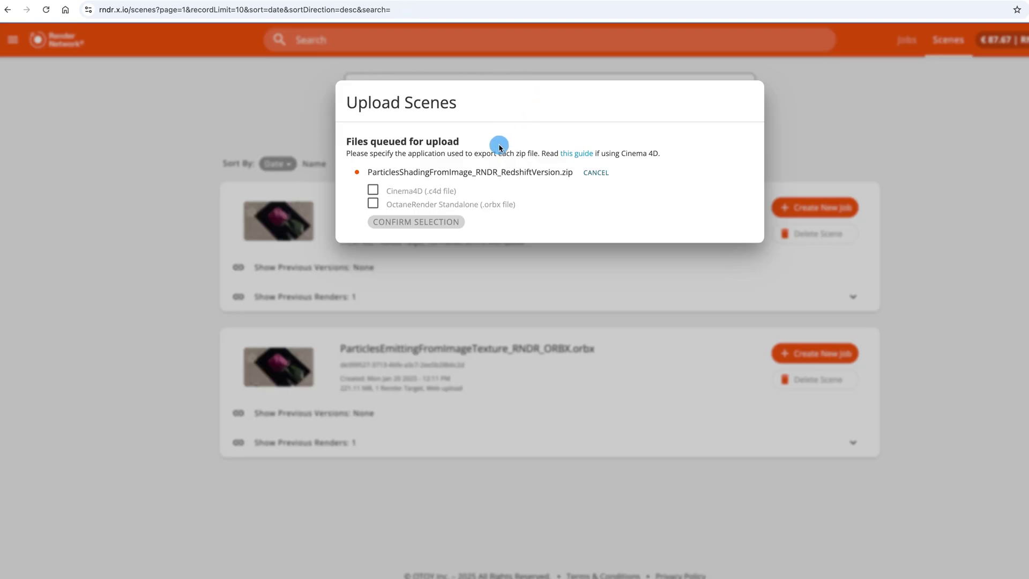
left_click(373, 190)
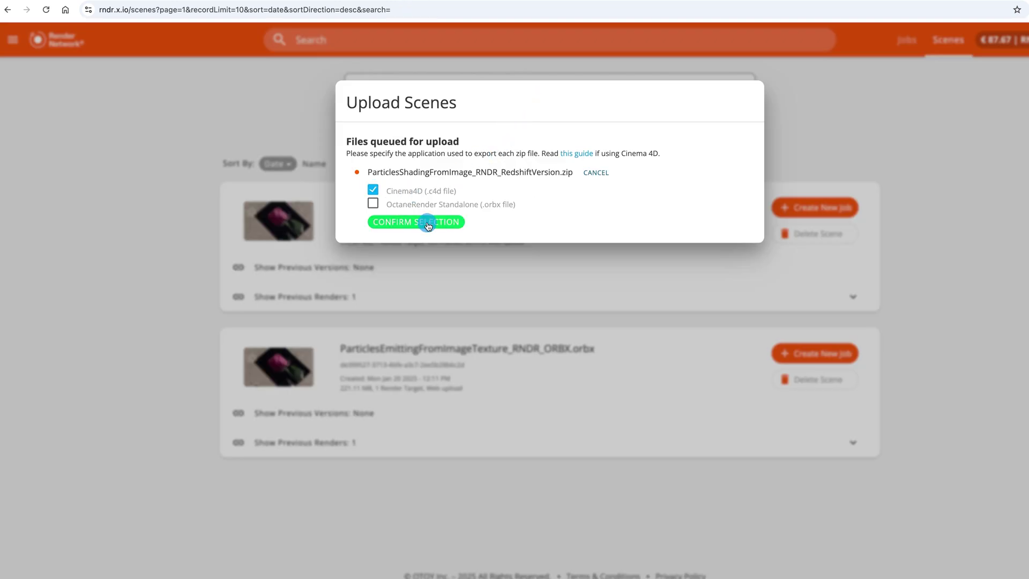
left_click(427, 224)
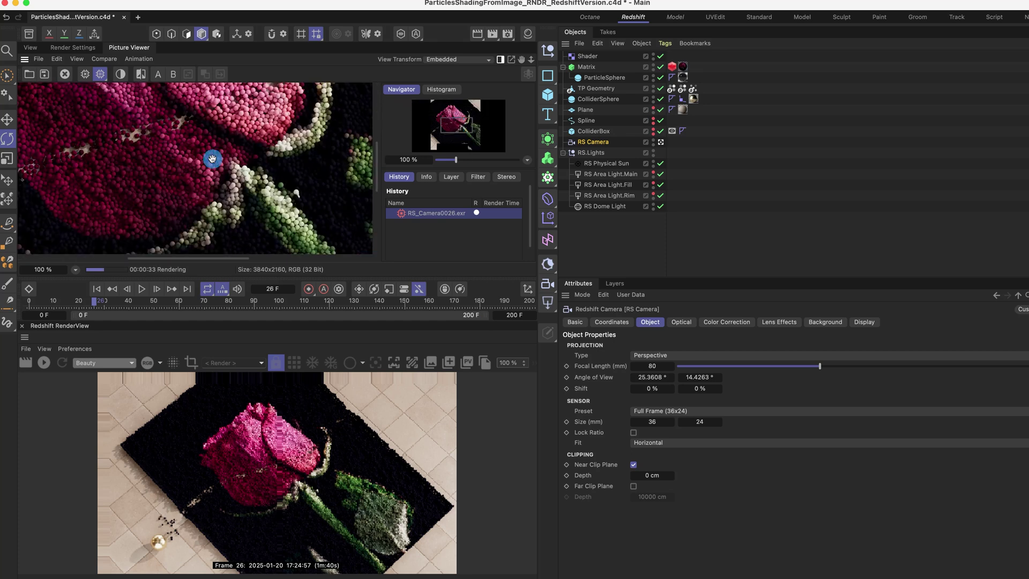
double_click(212, 159)
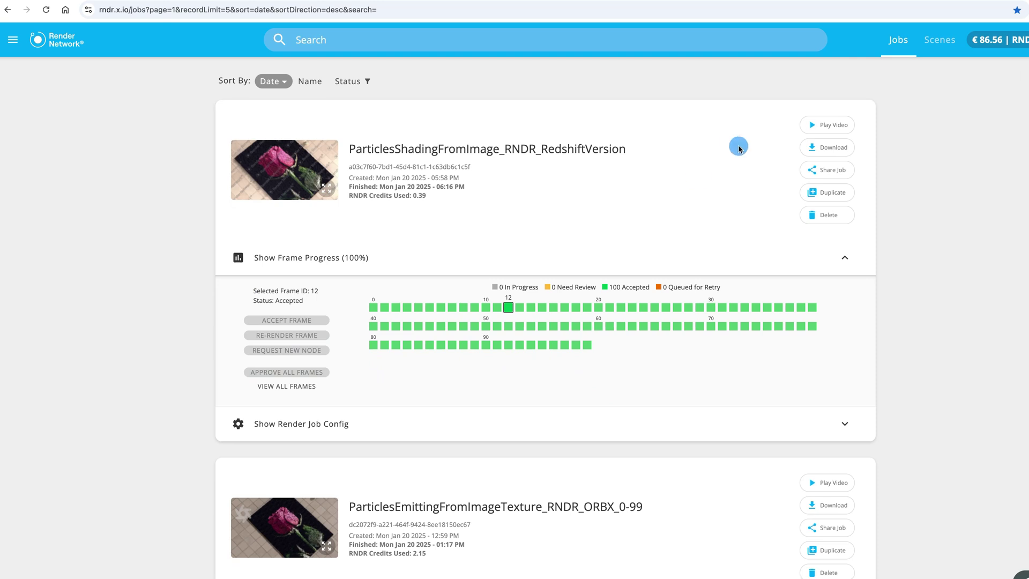
Copy the download links for all EXR Beauty frames of the RedshiftVersion job and paste them into Render Network Manager's Instant Download
left_click(828, 146)
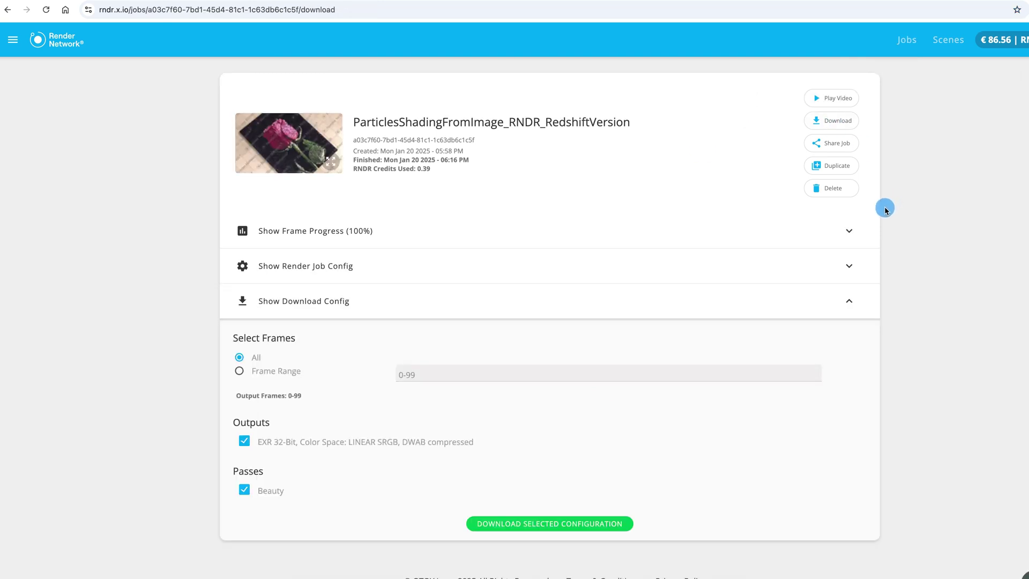
left_click(520, 525)
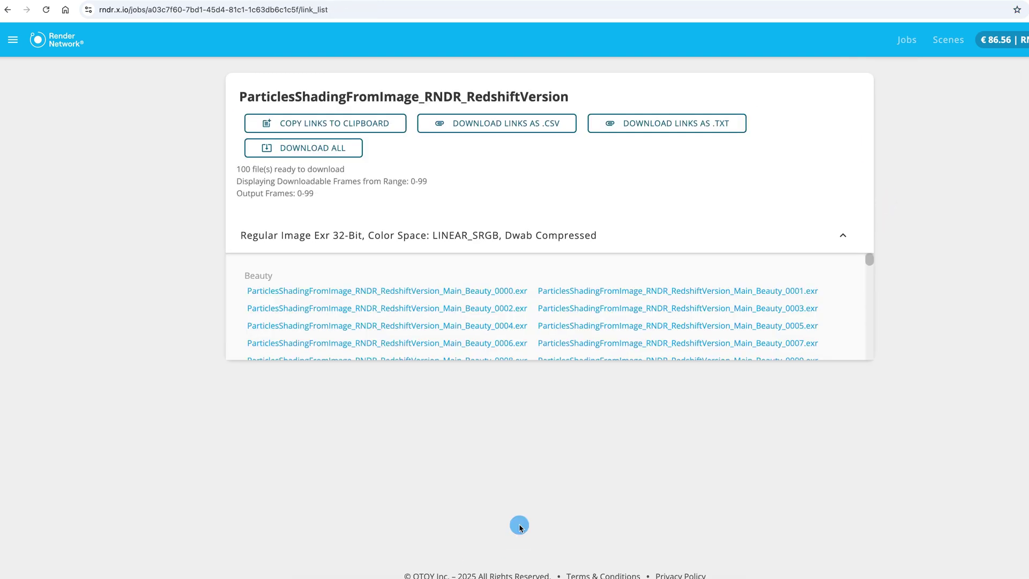
left_click(308, 125)
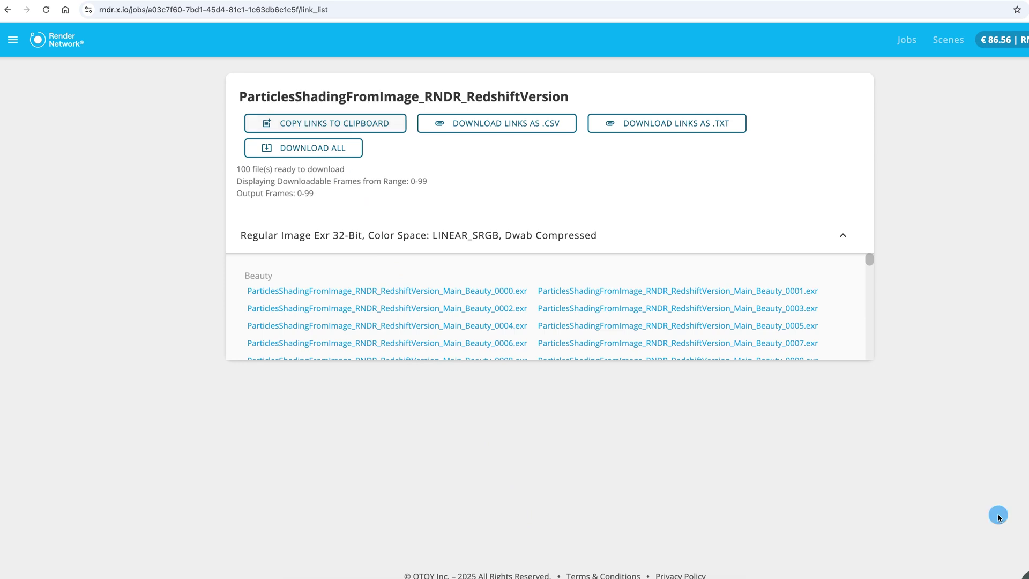
left_click(577, 276)
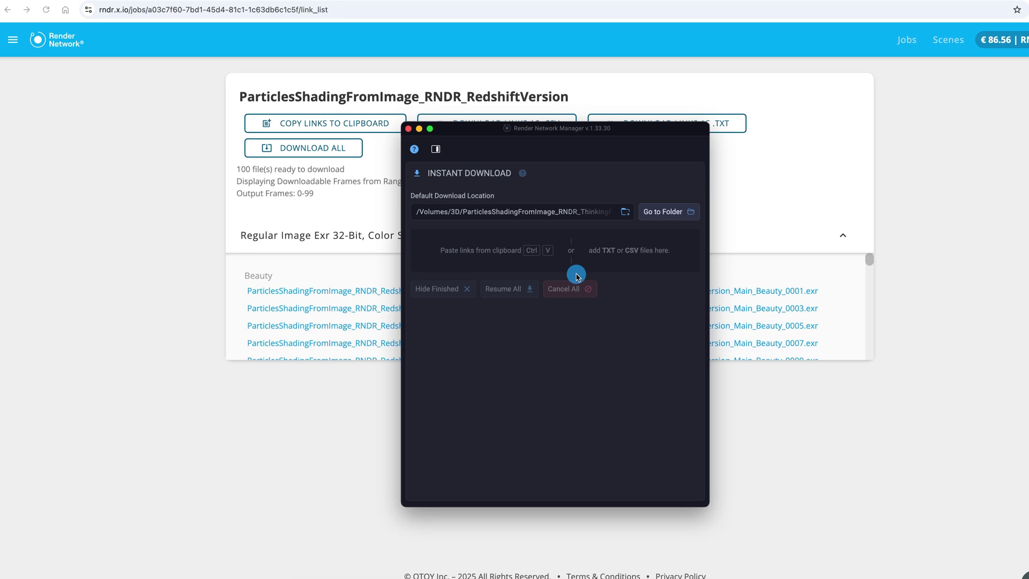
left_click(572, 257)
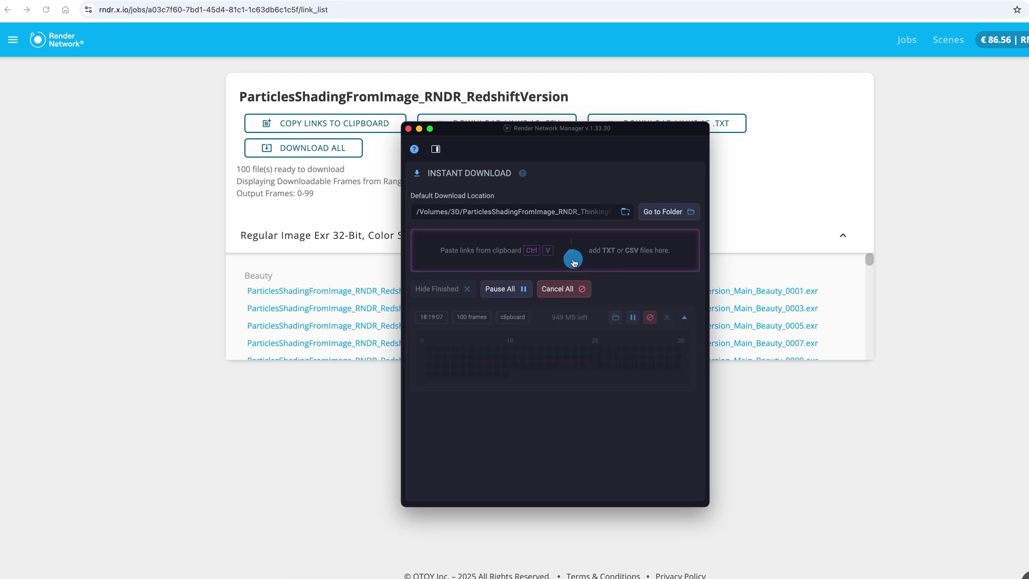